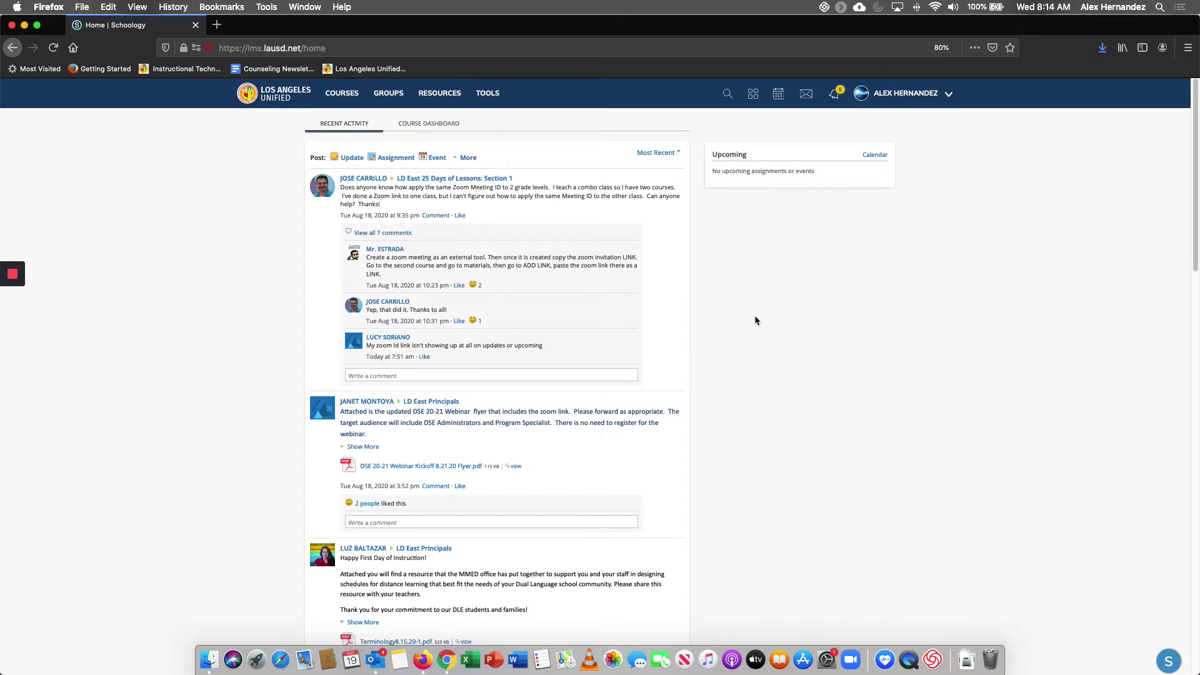
# - Show the Courses list from the top navigation bar, including My Sandbox Course
pyautogui.click(348, 98)
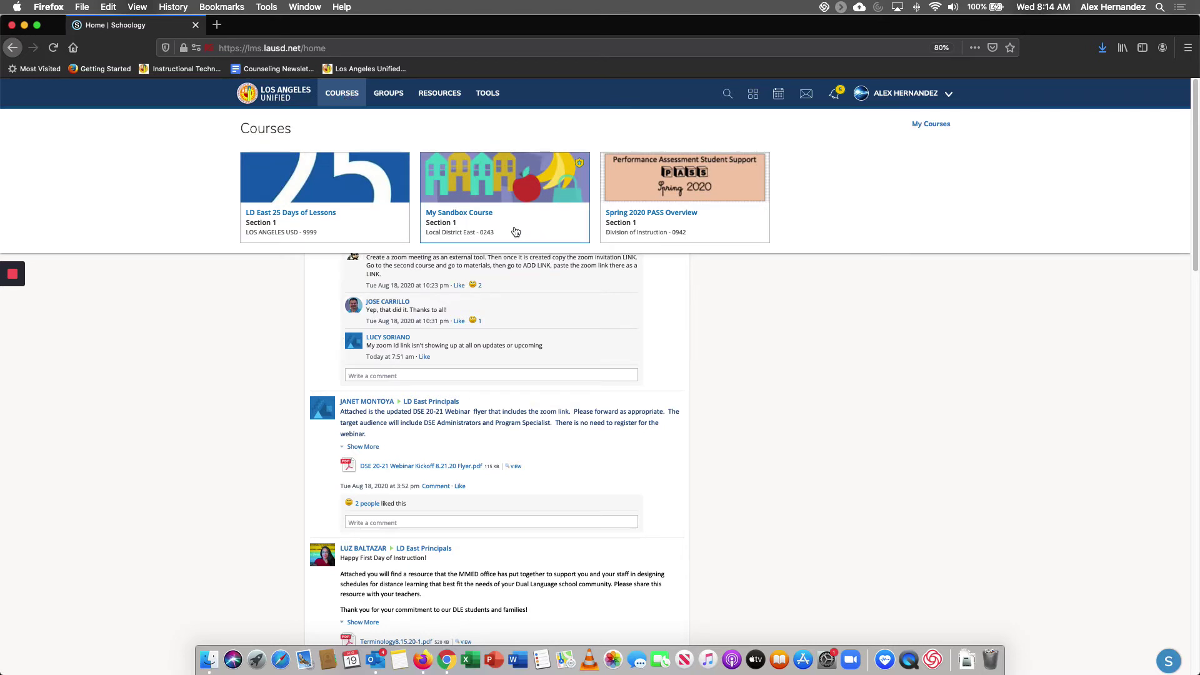
# - Open My Sandbox Course and bring up the Add Members window
pyautogui.click(462, 221)
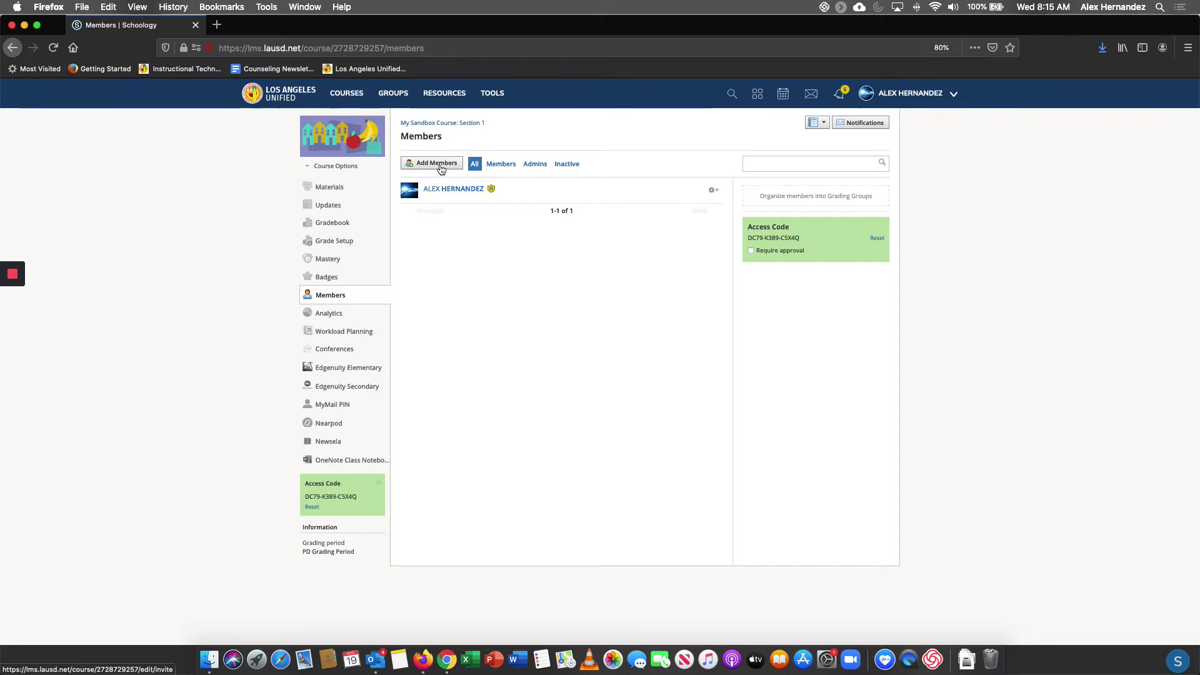
pyautogui.click(440, 164)
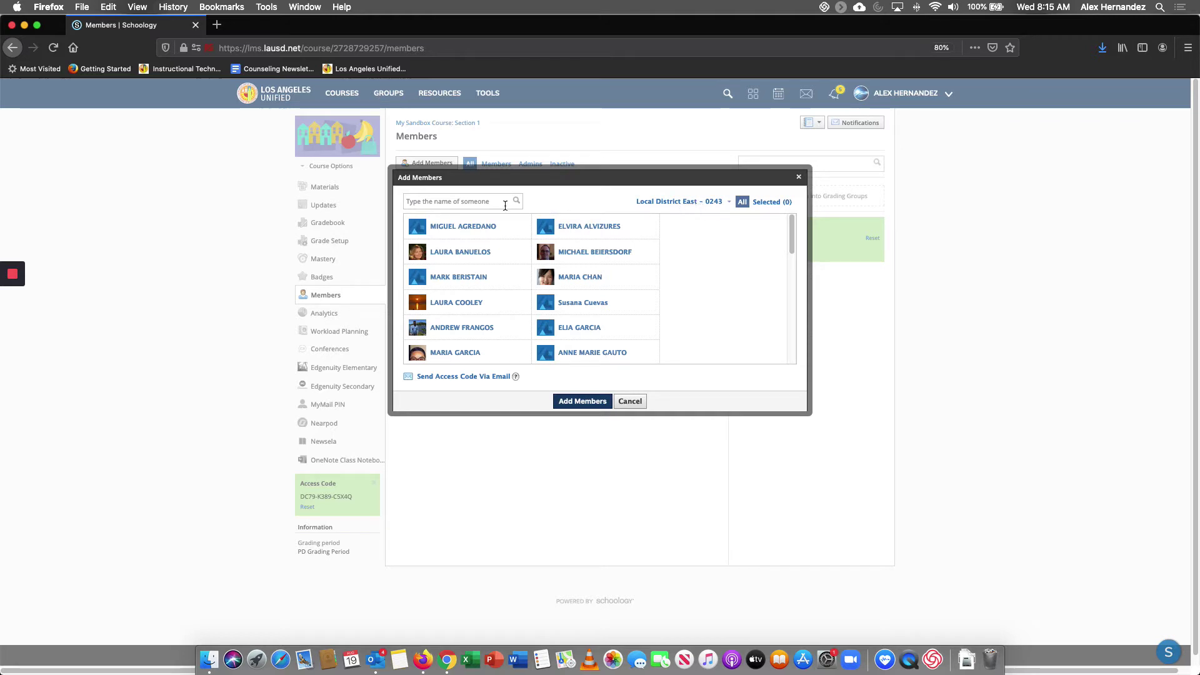
# - Switch the school filter to Solano Avenue Elementary - 6836
pyautogui.click(694, 207)
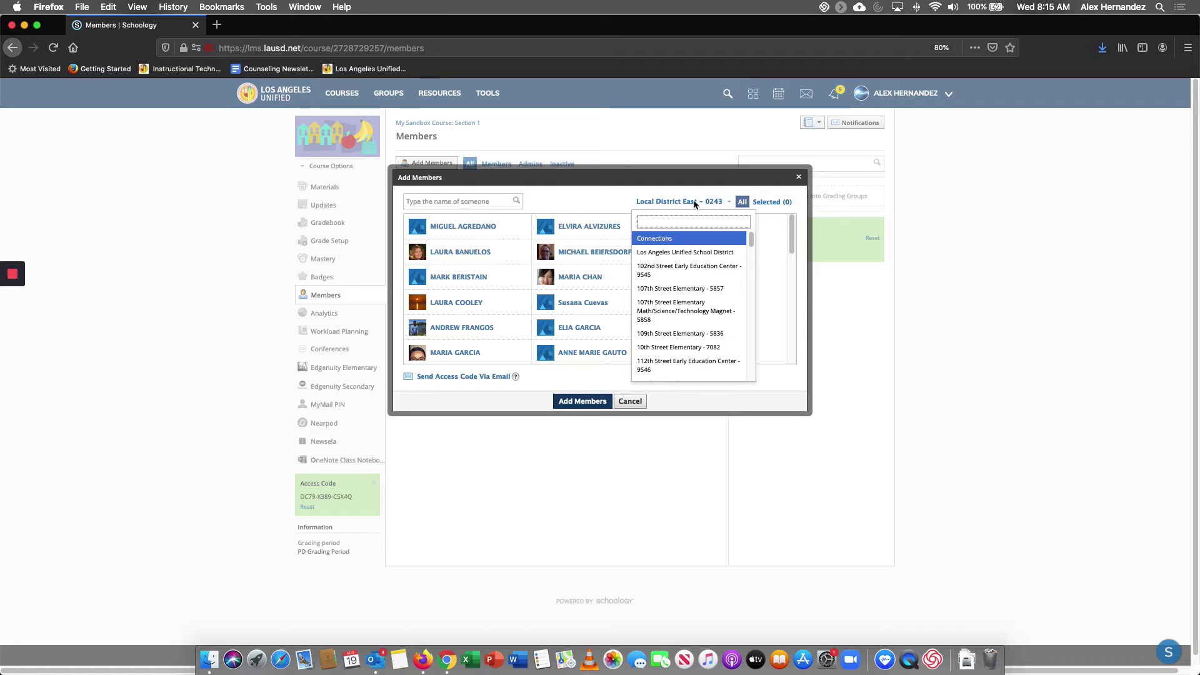
pyautogui.write('sol')
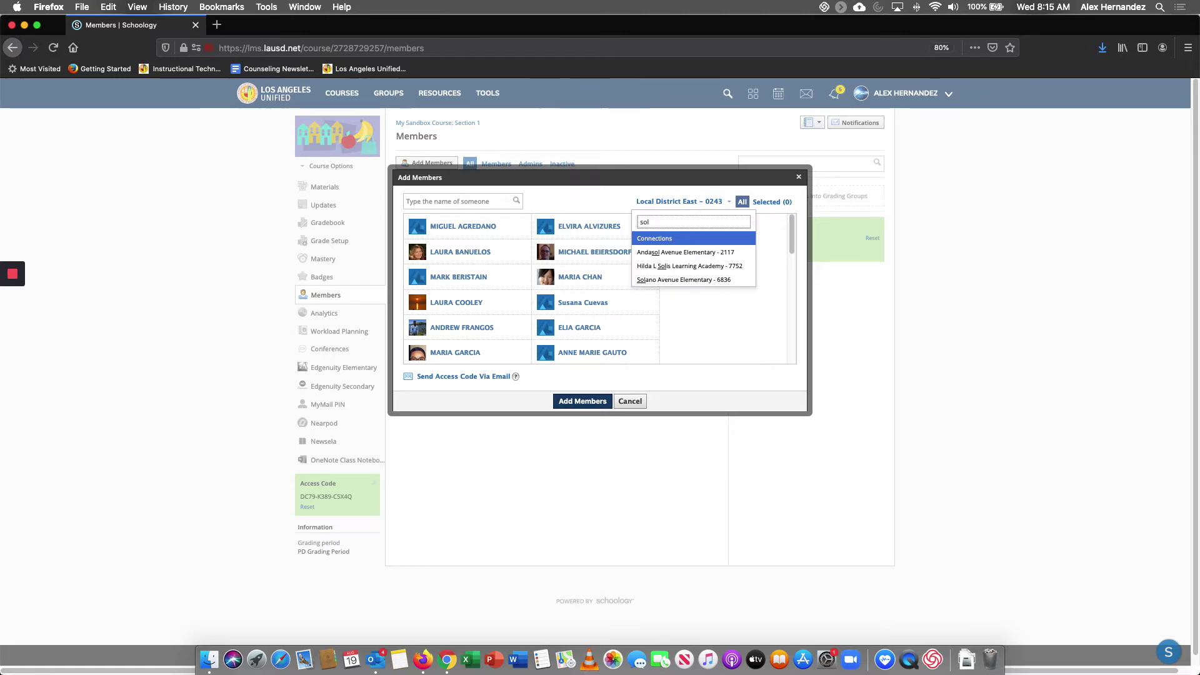
pyautogui.write('ano')
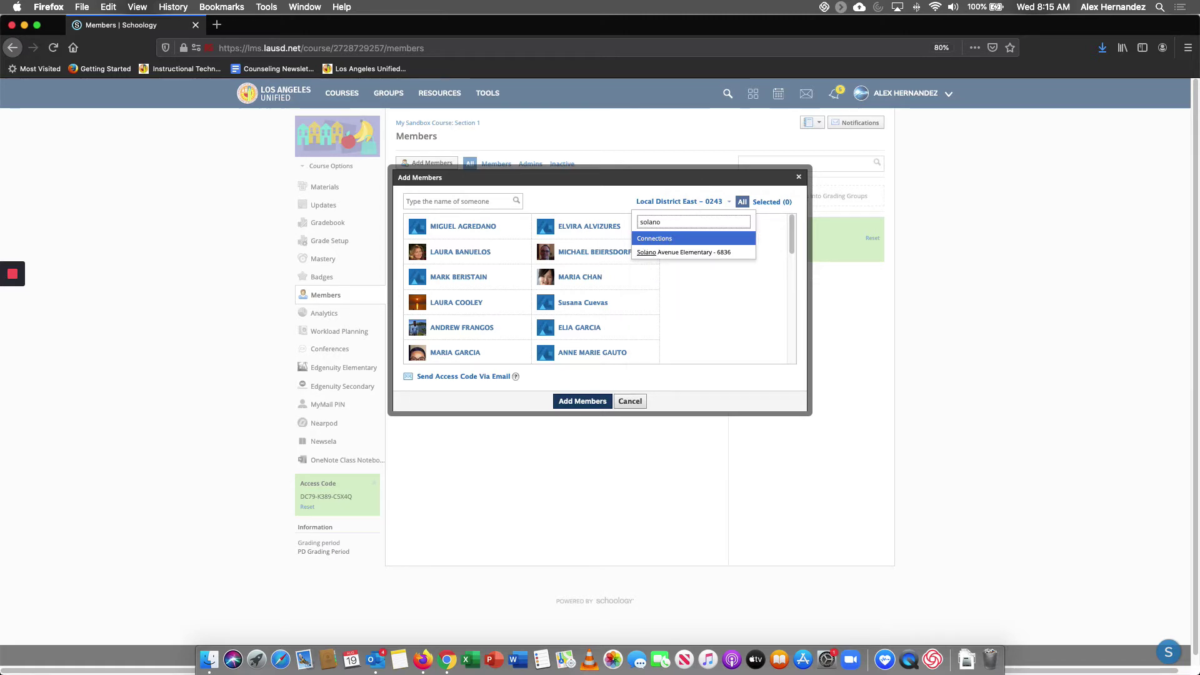
pyautogui.click(684, 252)
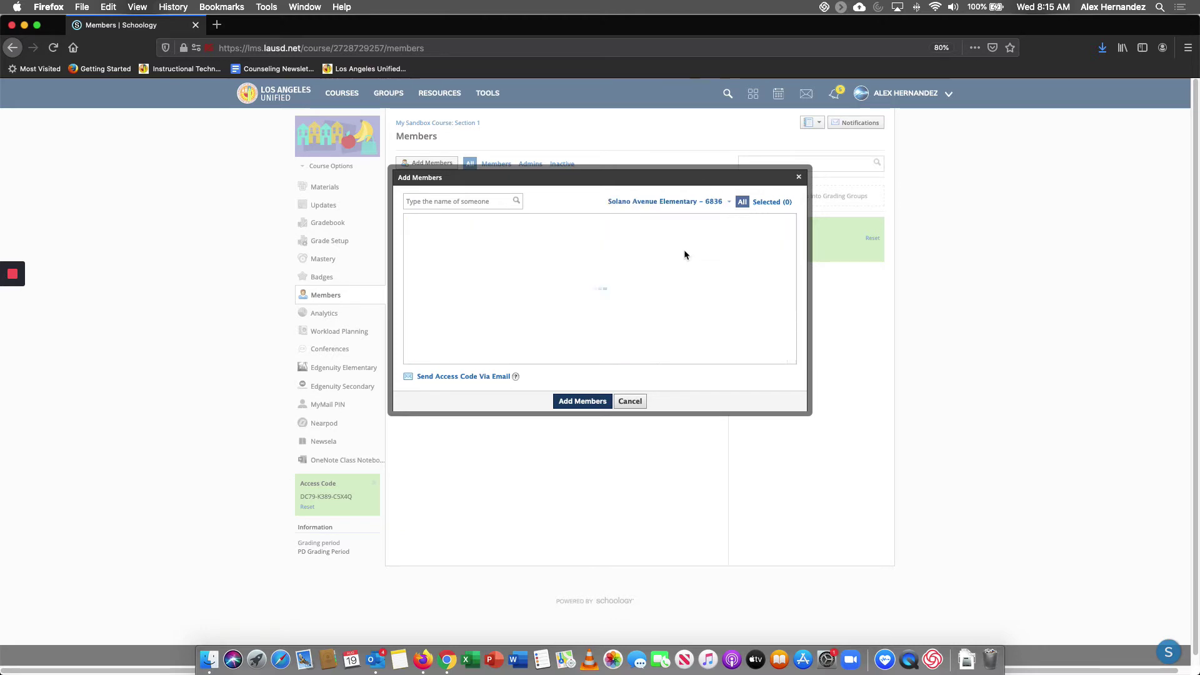
pyautogui.click(697, 200)
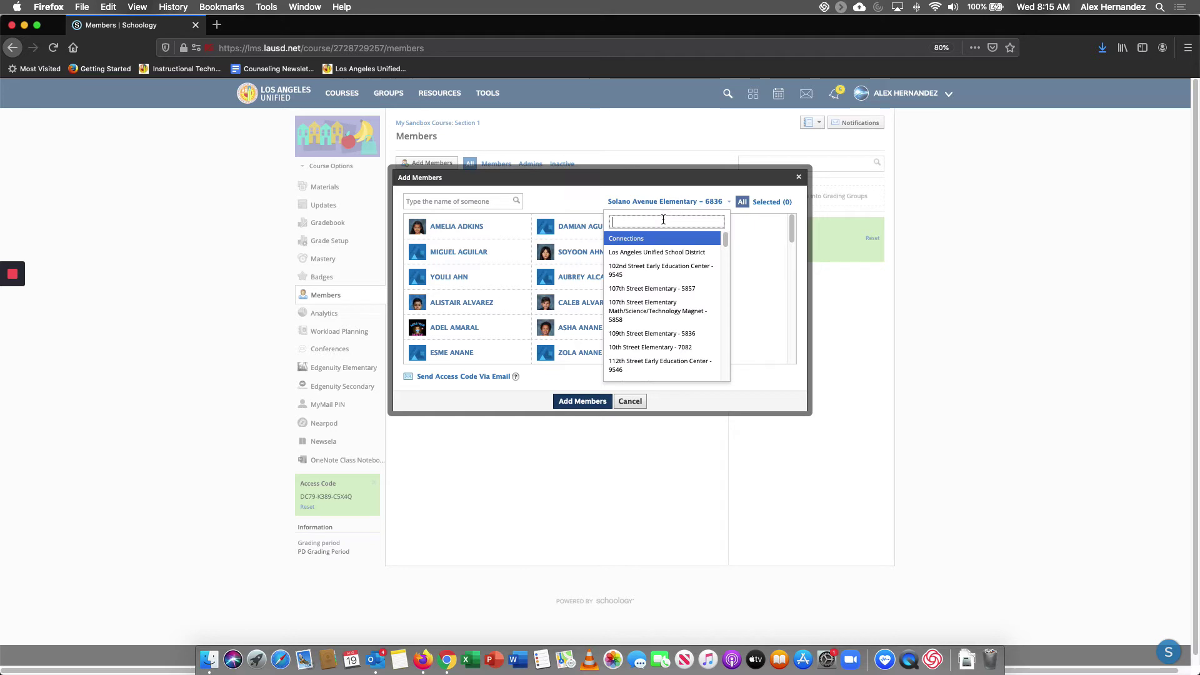
pyautogui.click(575, 202)
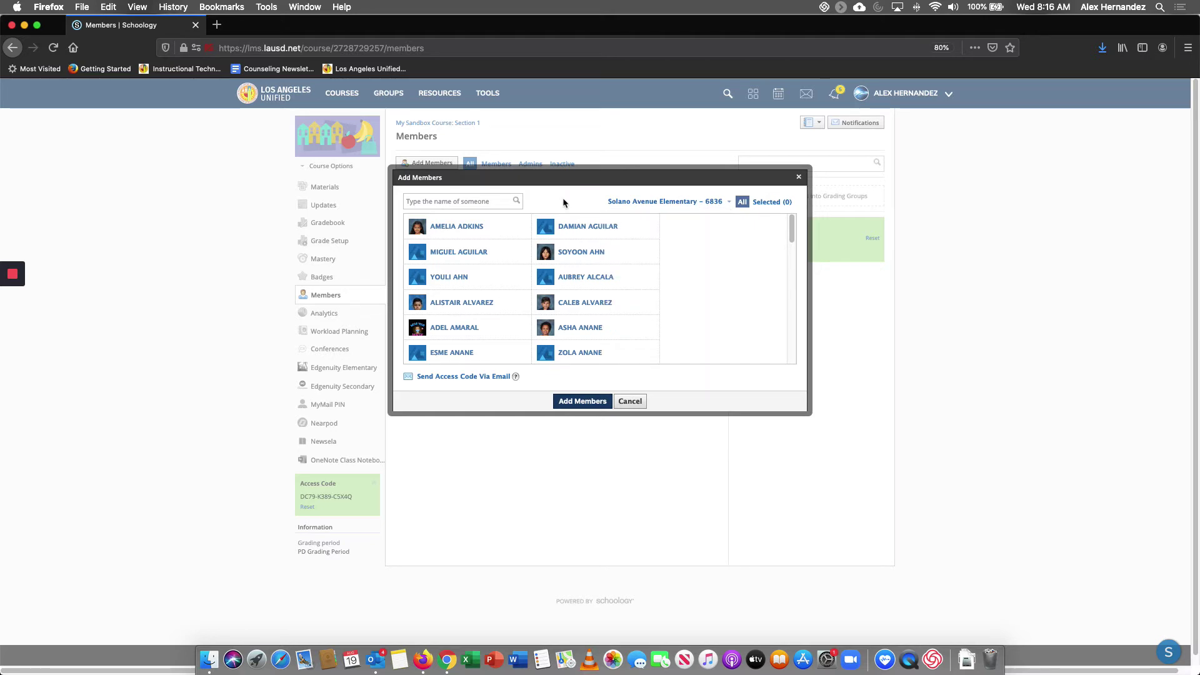
# - Search the student by first name, check them, and add them to the course
pyautogui.click(457, 203)
pyautogui.write('aidan')
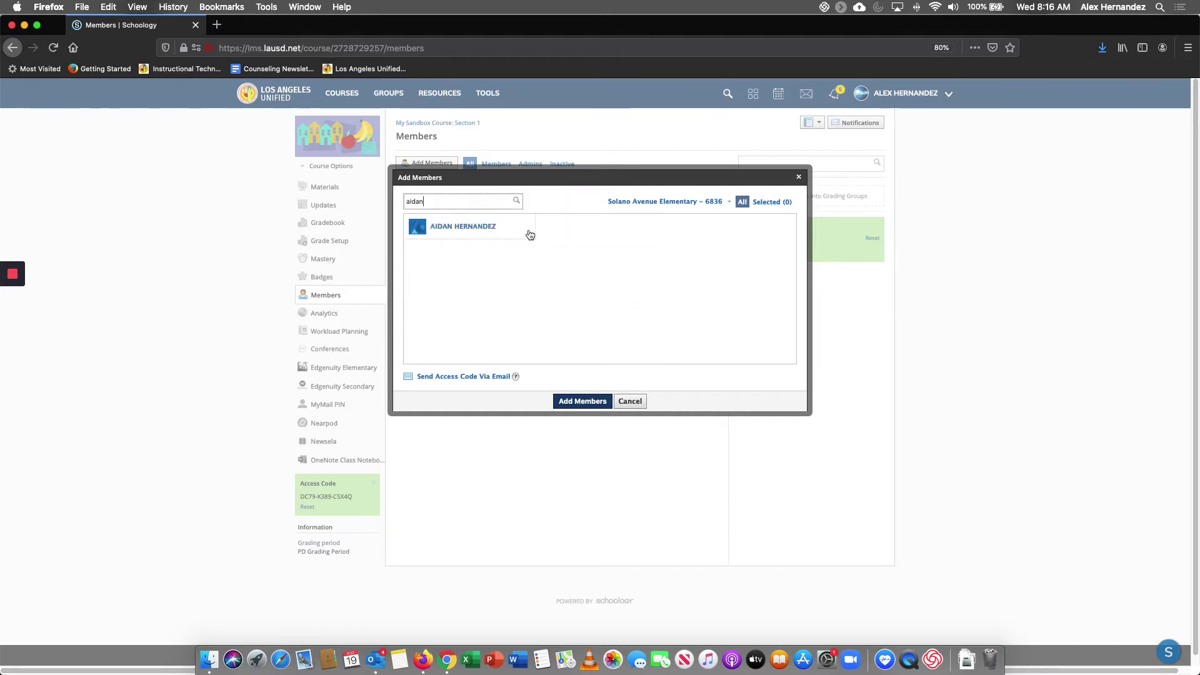
pyautogui.click(511, 234)
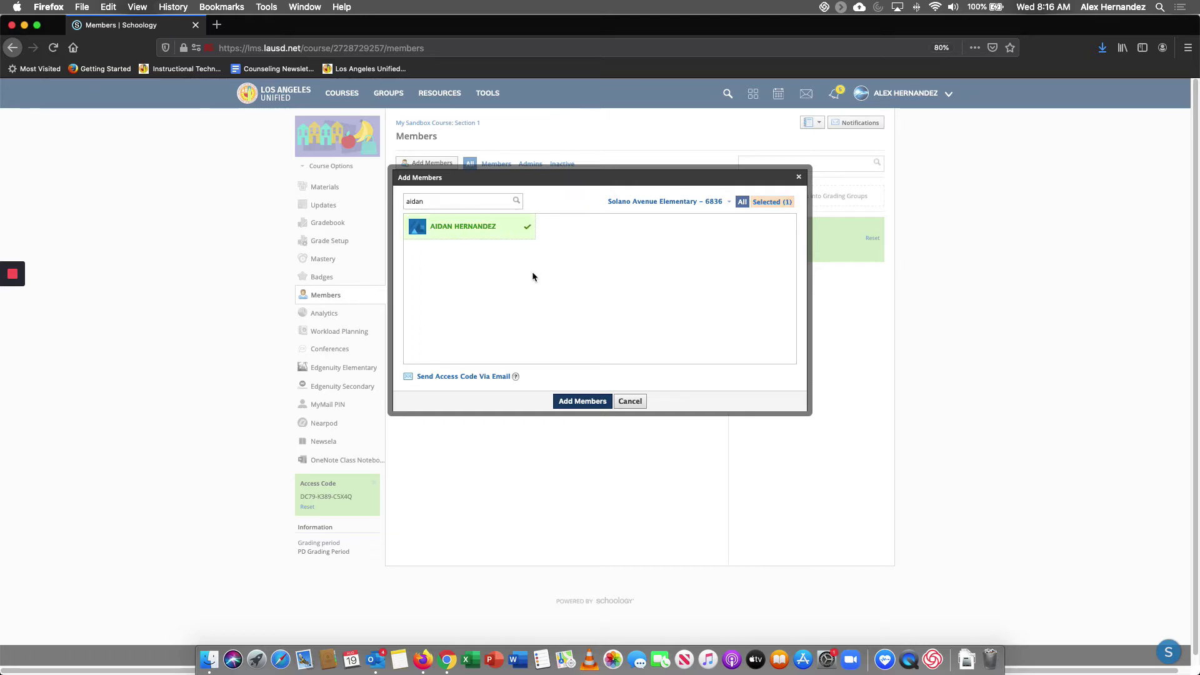
pyautogui.click(581, 403)
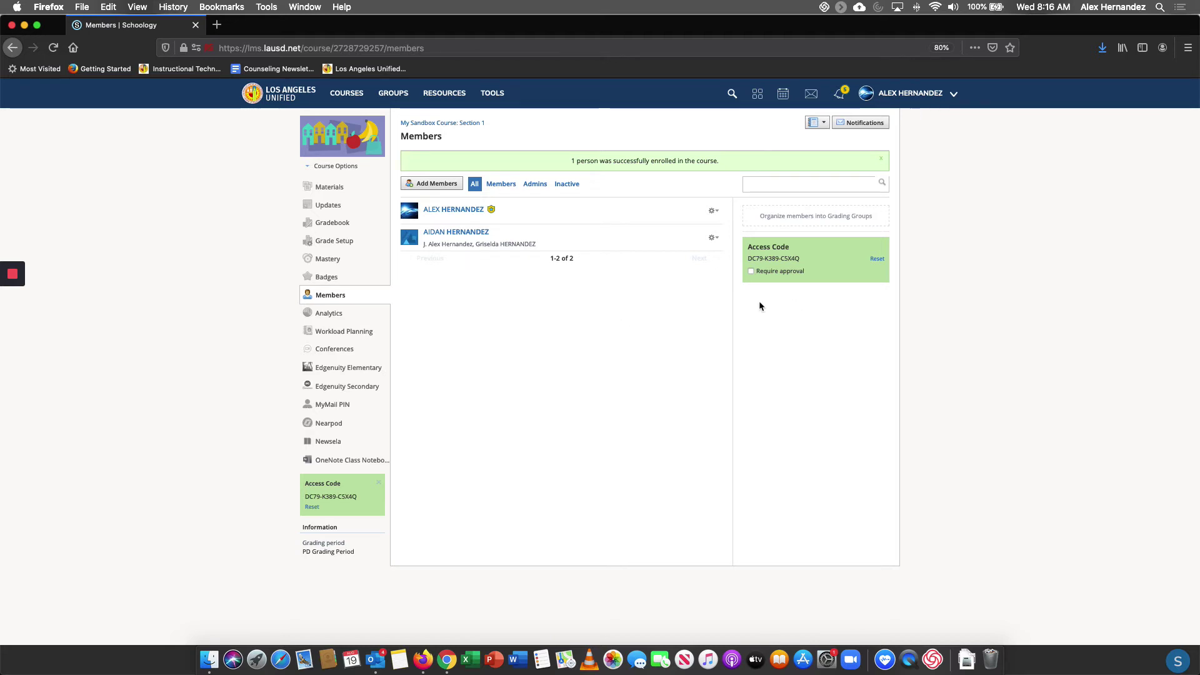
# - Reload the members page and print QR codes for all course members
pyautogui.click(53, 48)
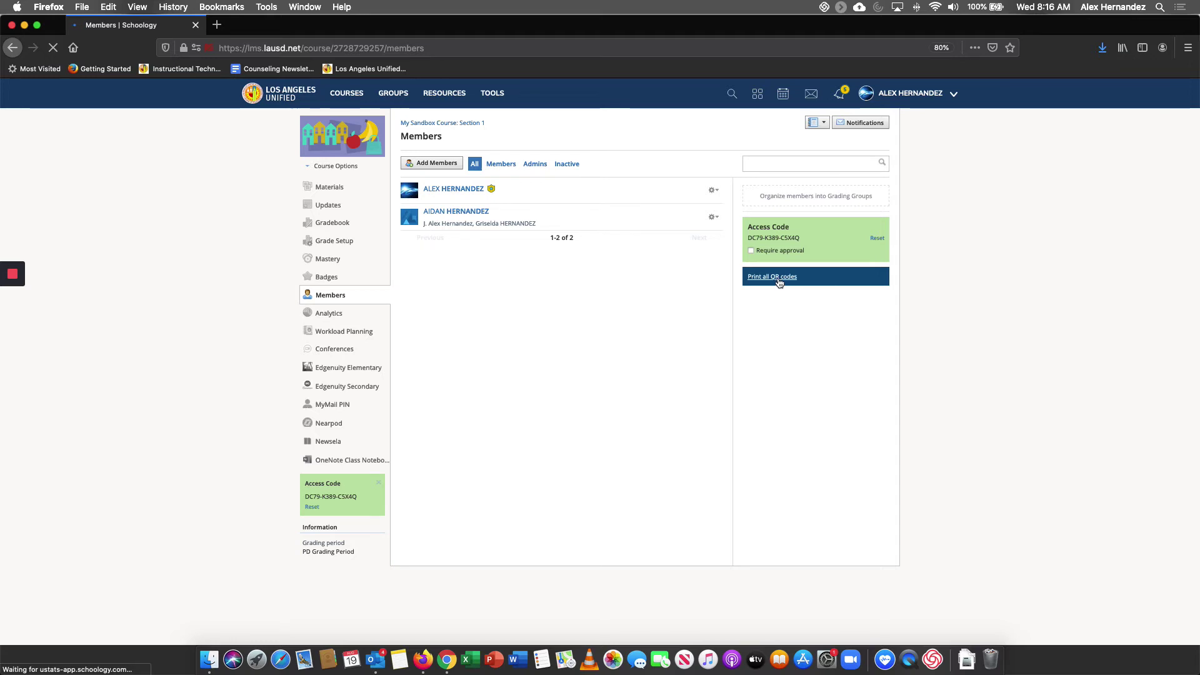
pyautogui.click(779, 281)
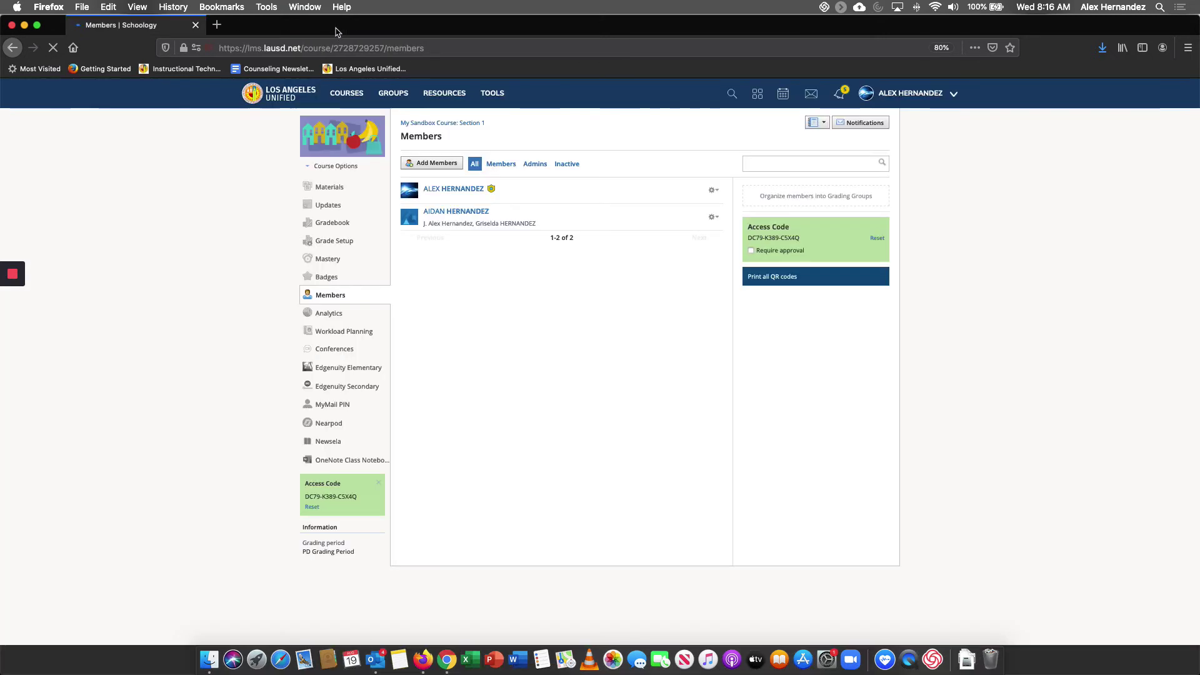
# - Reopen Add Members and filter the roster to Marianna Avenue Elementary - 5137
pyautogui.click(439, 163)
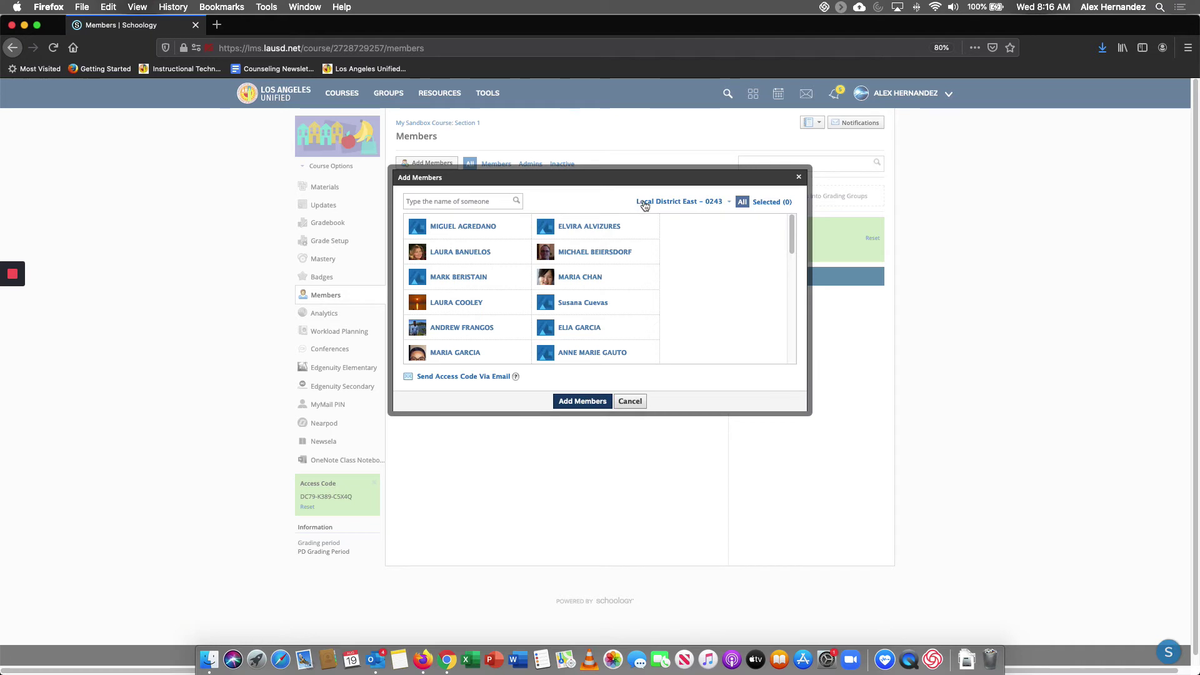
pyautogui.click(650, 209)
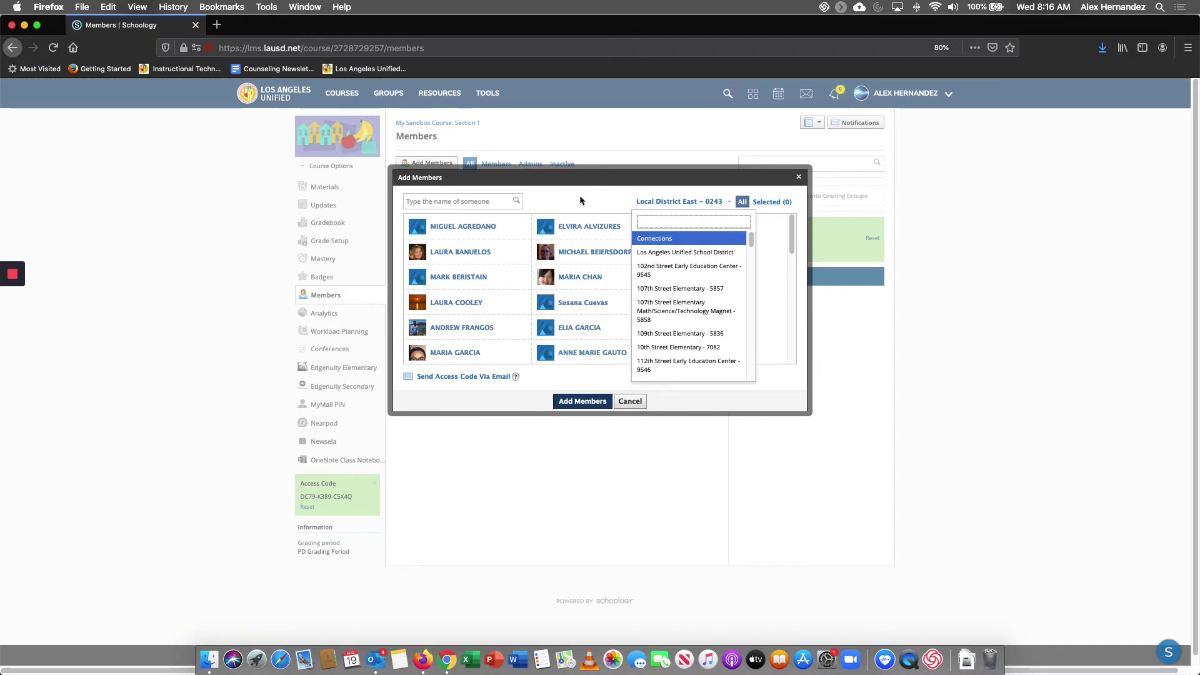
pyautogui.write('marianna')
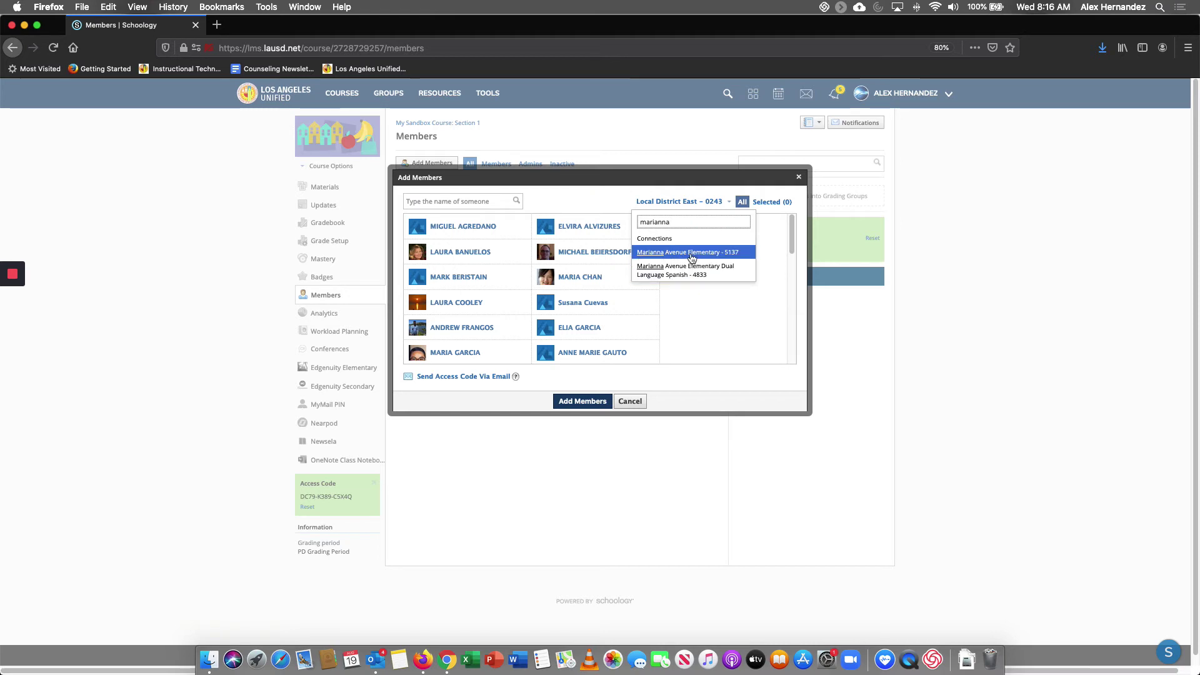
pyautogui.click(691, 258)
# - Search and select three students by first name, then add them to the course
pyautogui.click(473, 201)
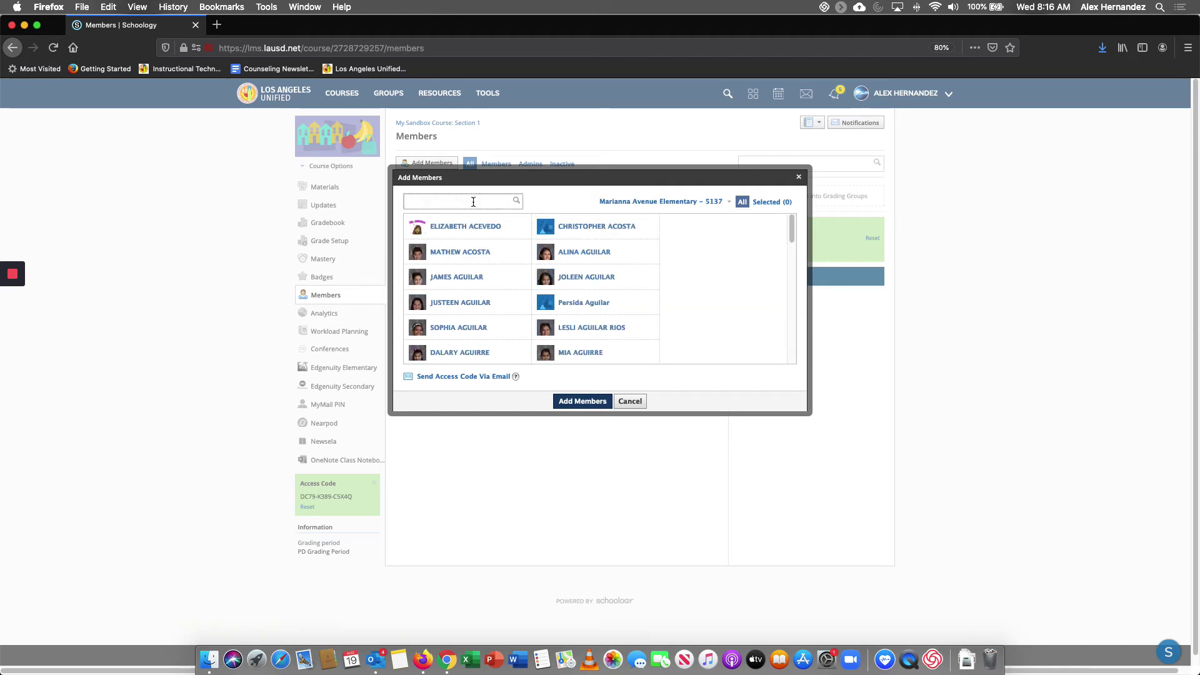
pyautogui.write('angel')
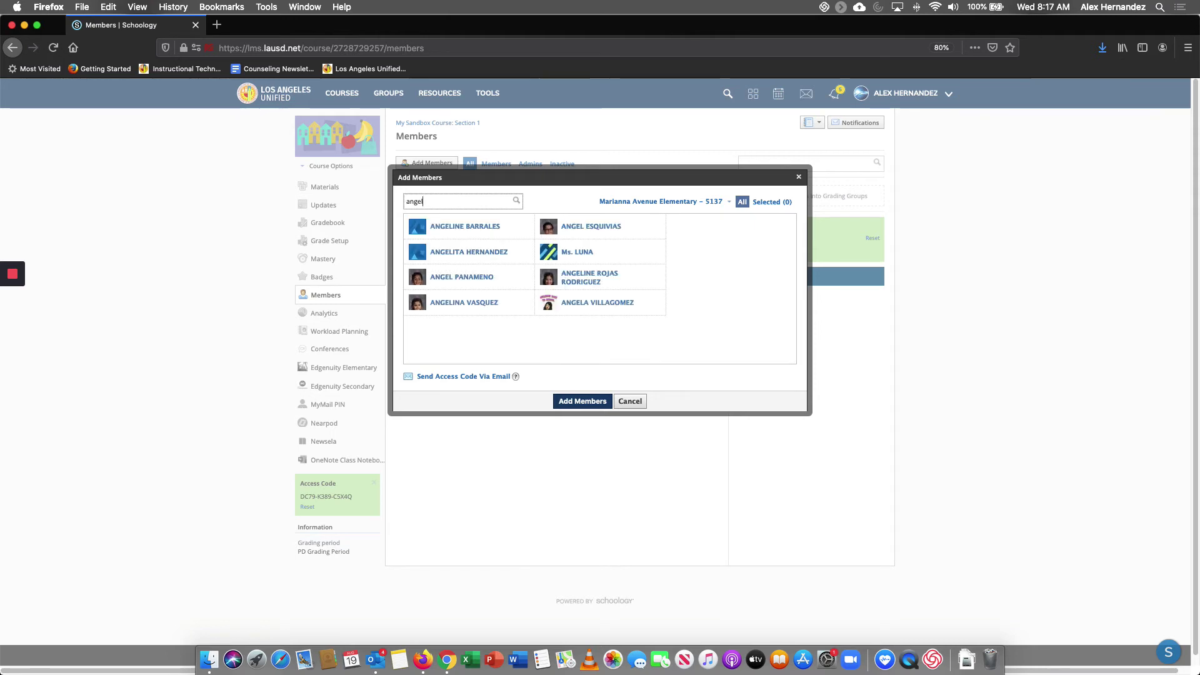
pyautogui.click(470, 277)
pyautogui.doubleClick(436, 204)
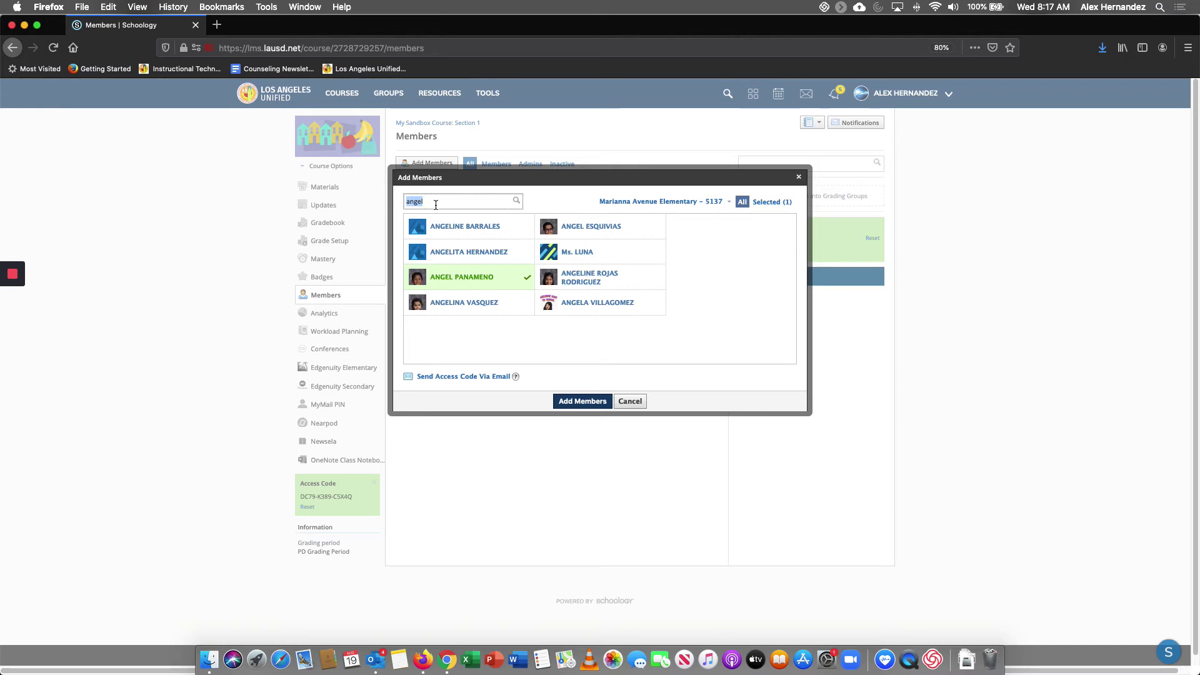
pyautogui.write('juan')
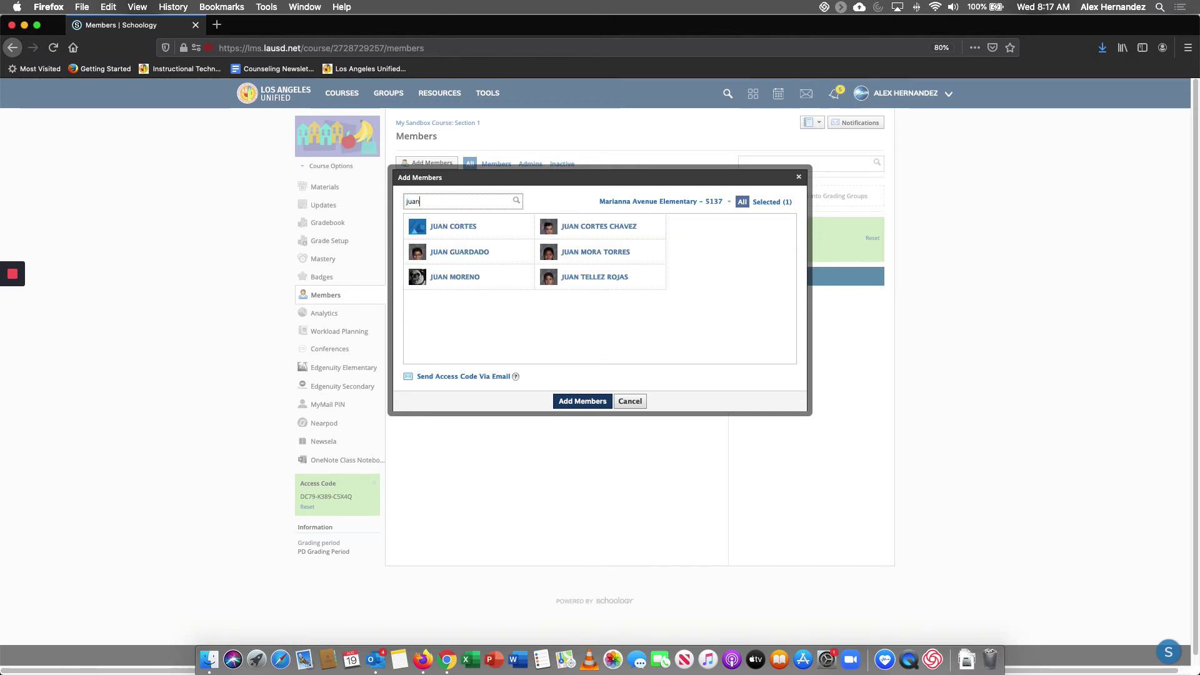
pyautogui.click(451, 236)
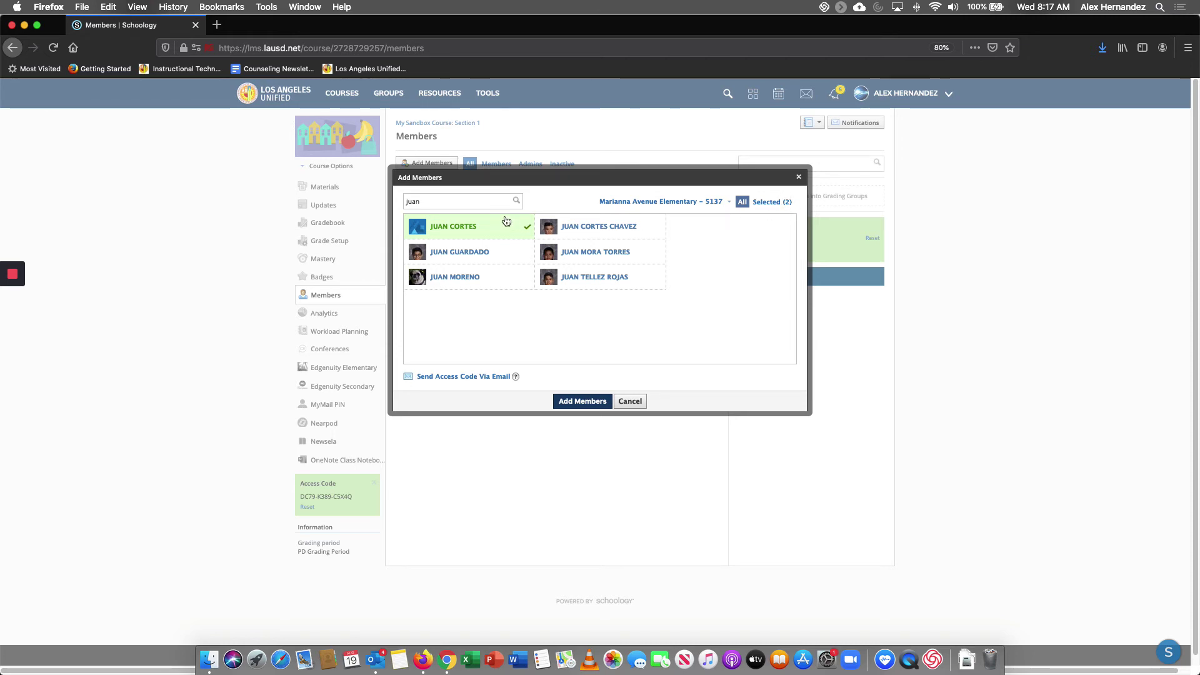
pyautogui.doubleClick(454, 202)
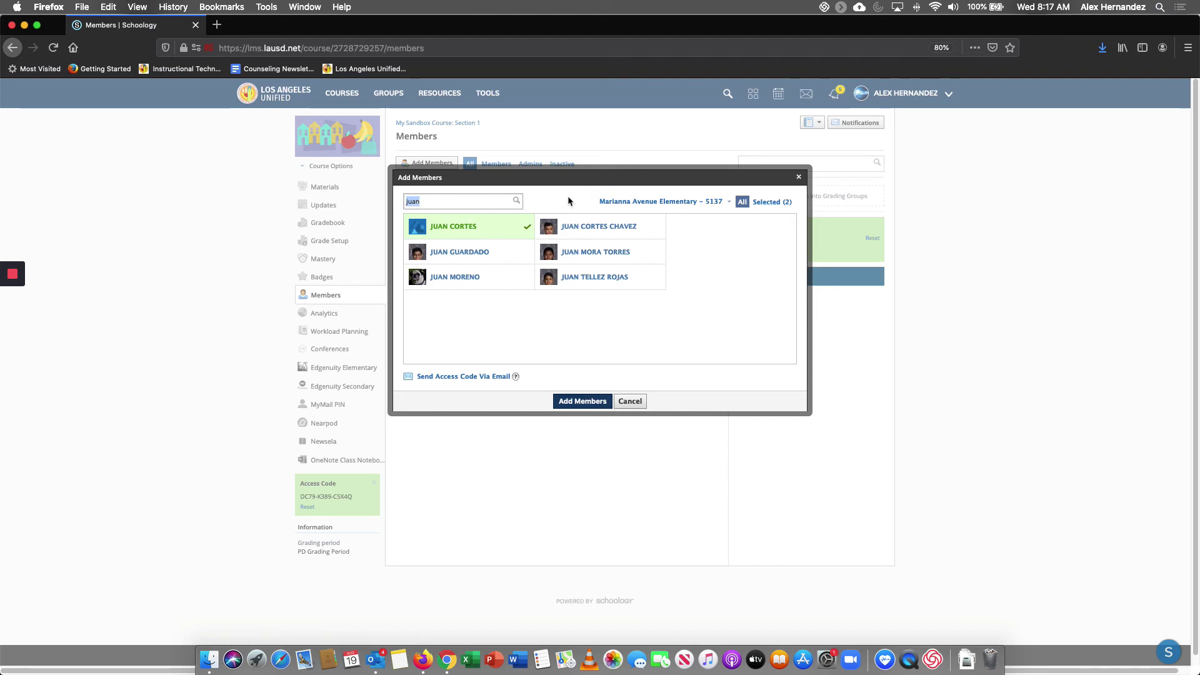
pyautogui.write('melanie')
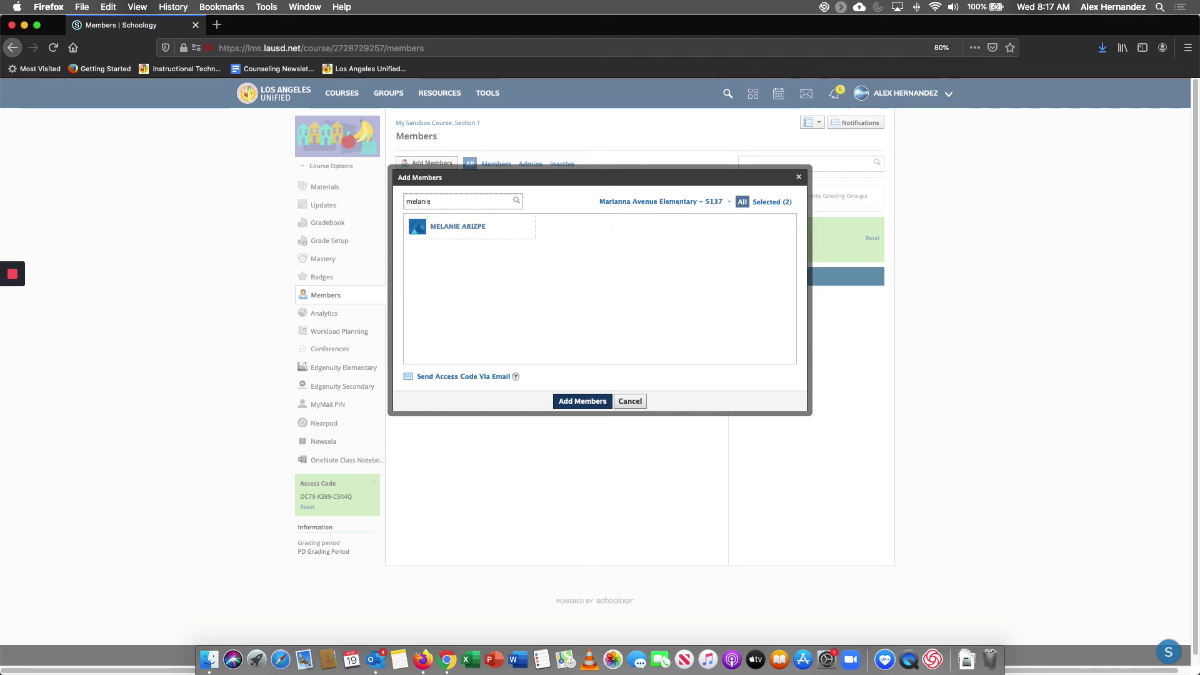
pyautogui.click(456, 235)
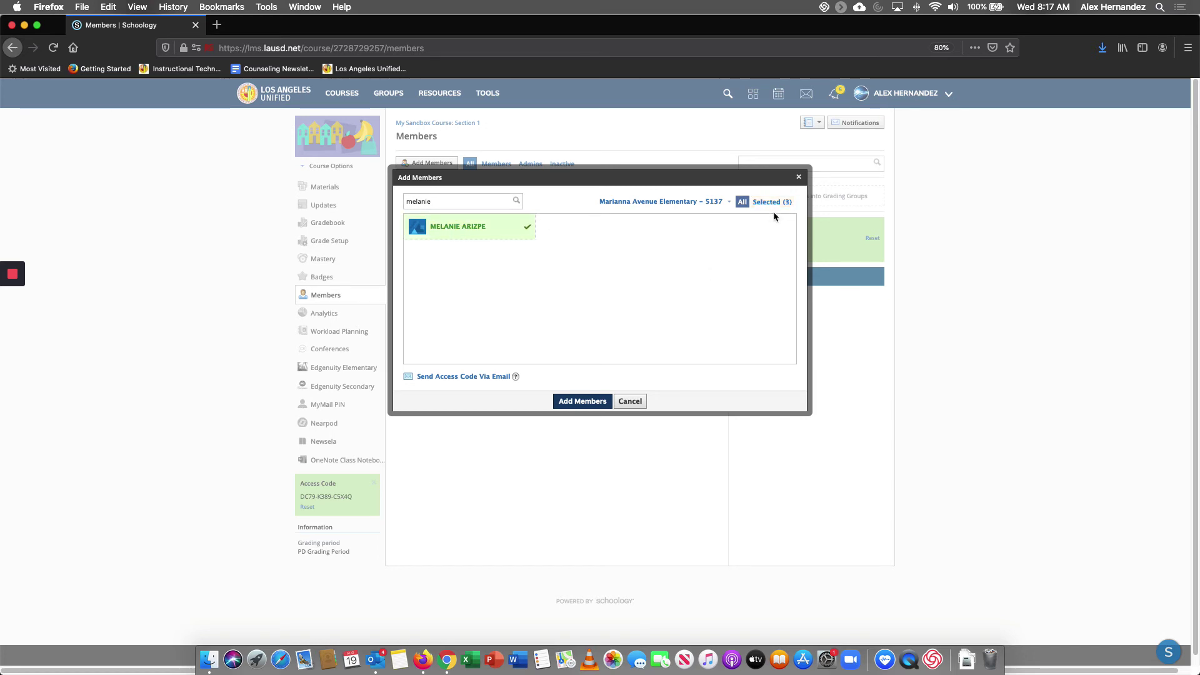
pyautogui.click(582, 401)
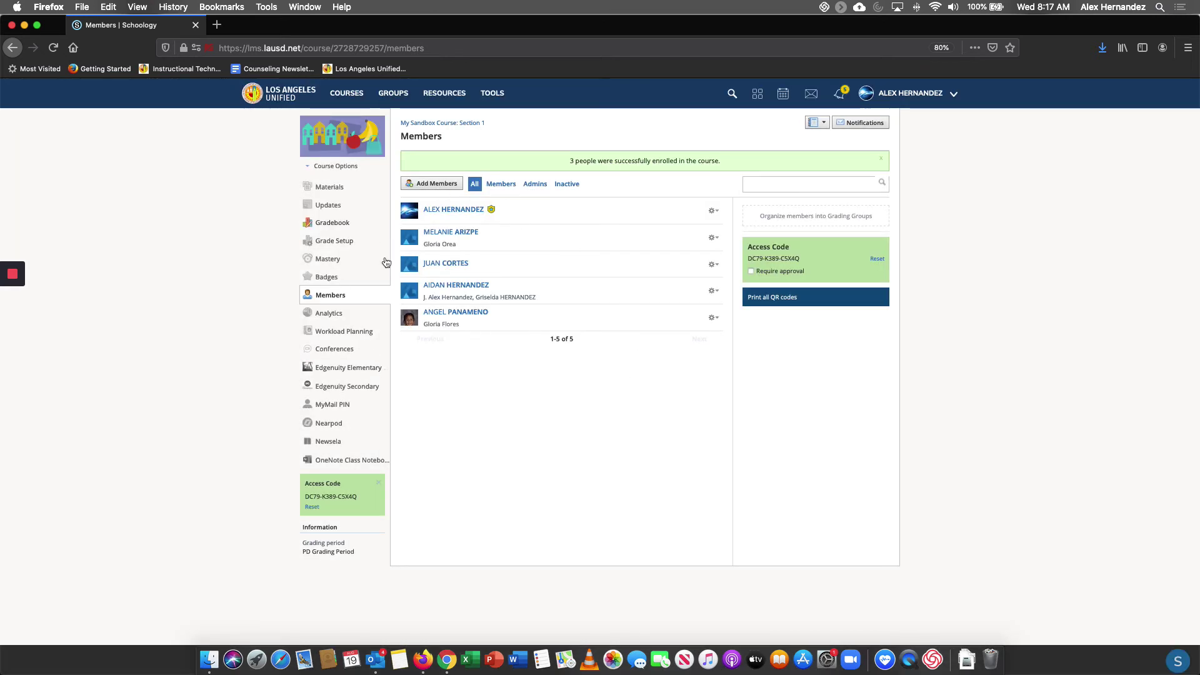
# - Reload the members page and confirm printing all members' QR codes
pyautogui.click(55, 49)
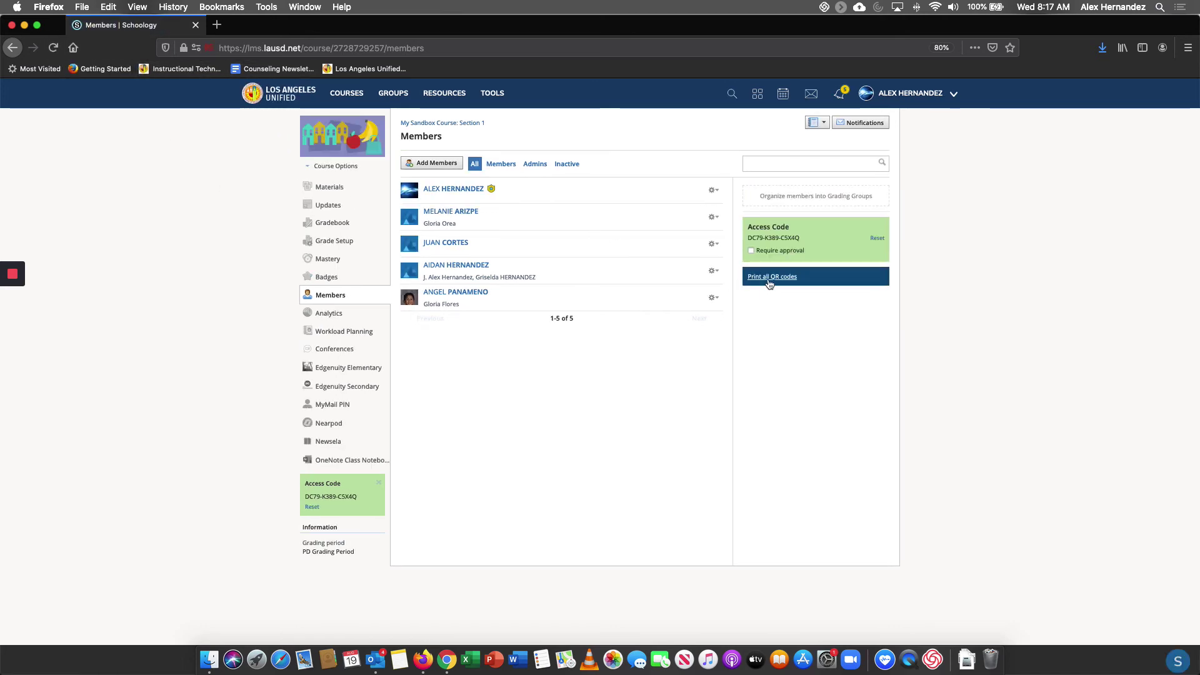
pyautogui.click(769, 281)
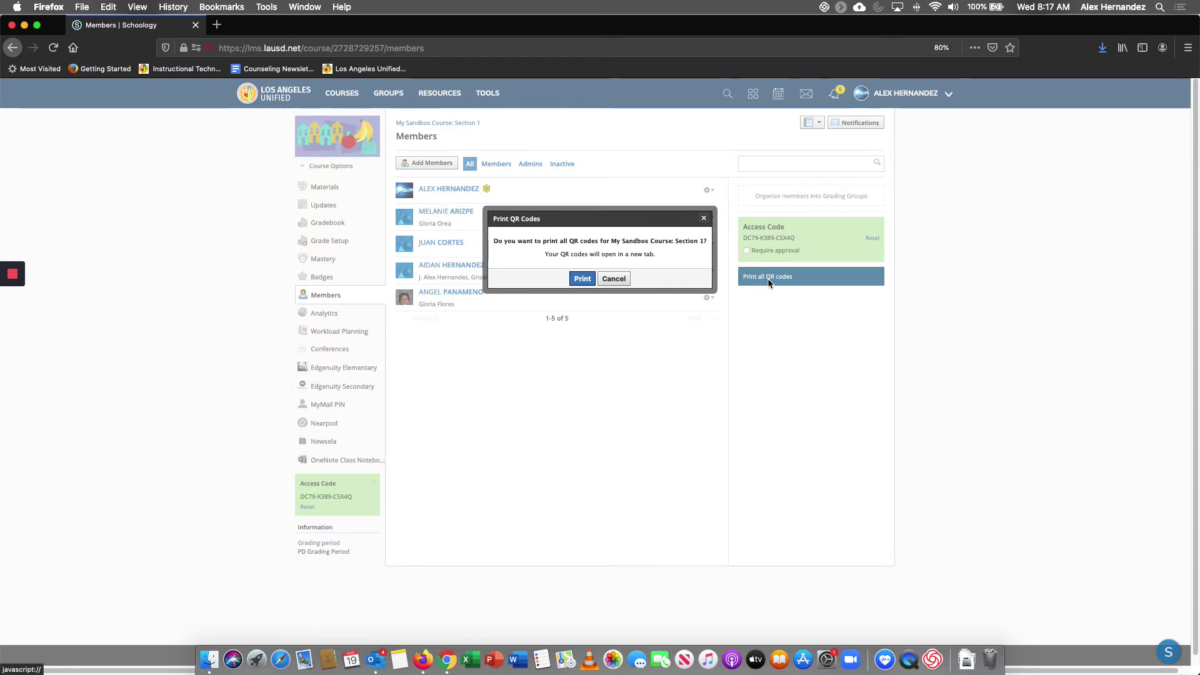
pyautogui.click(584, 283)
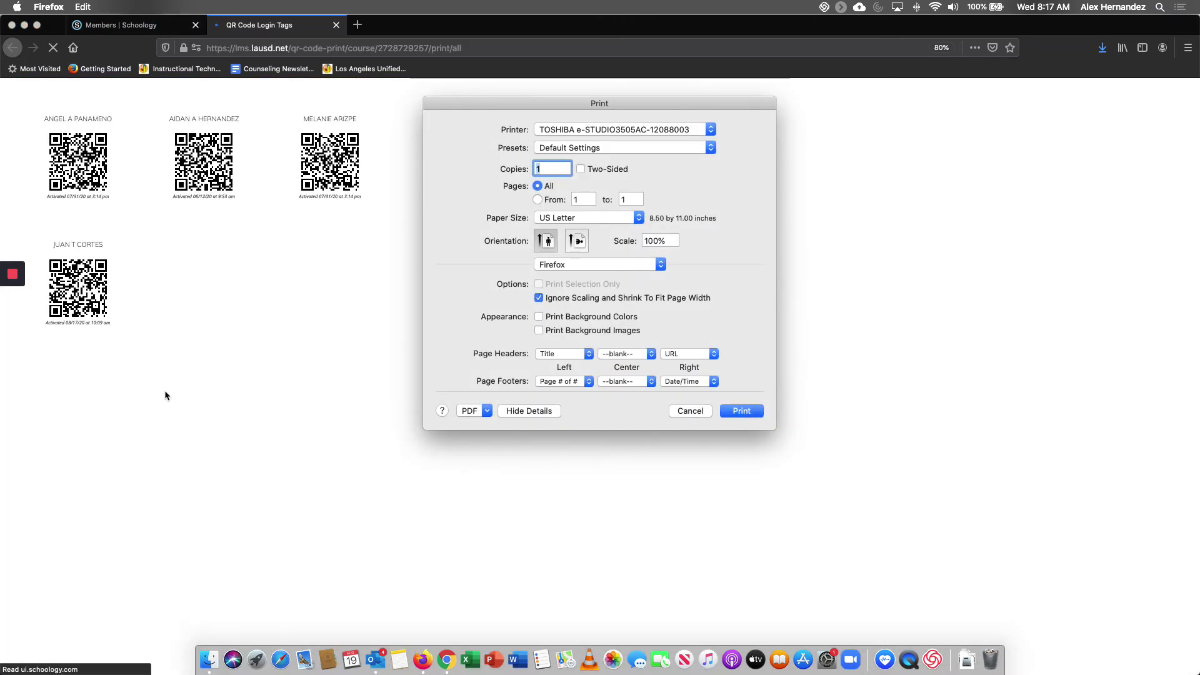
# - Cancel the system print dialog and close the QR Code Login Tags tab
pyautogui.click(690, 411)
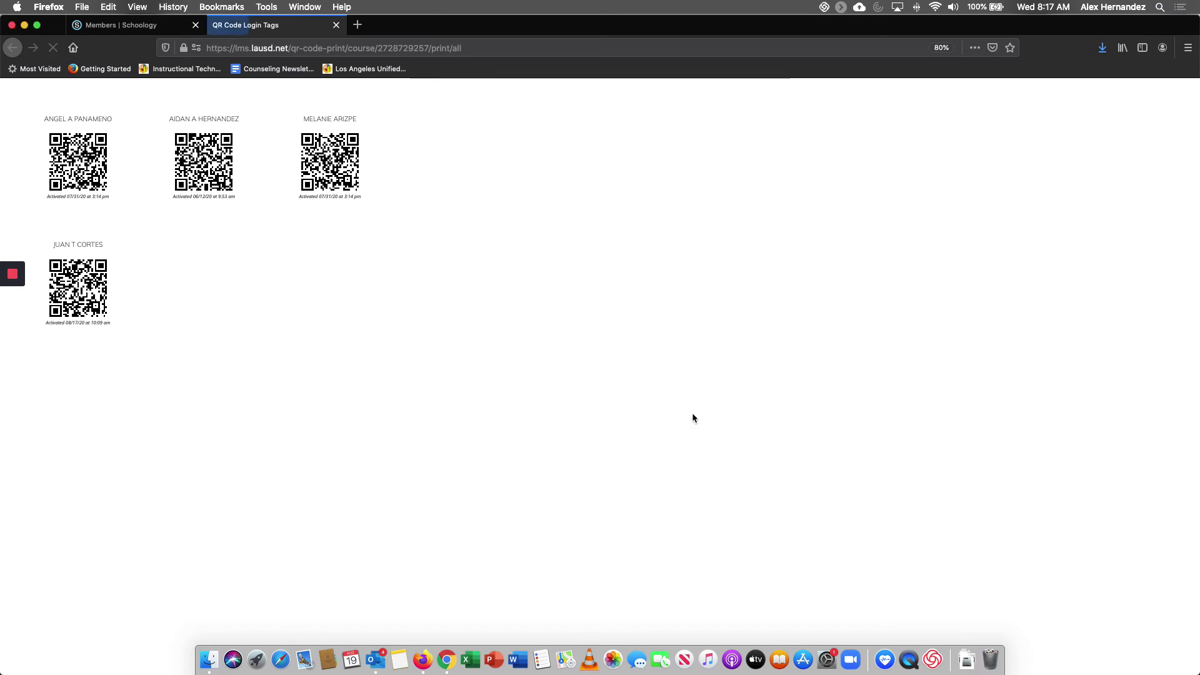
pyautogui.click(335, 25)
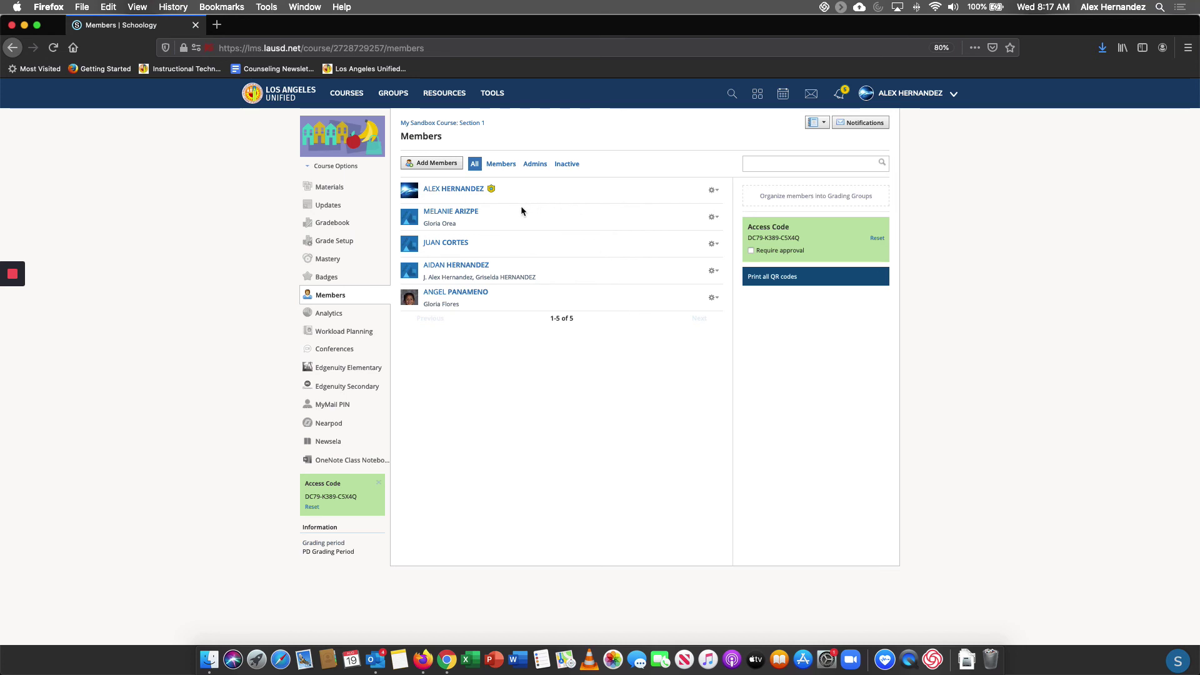
# - Unenroll the first two students through their gear menus, confirming each
pyautogui.click(359, 99)
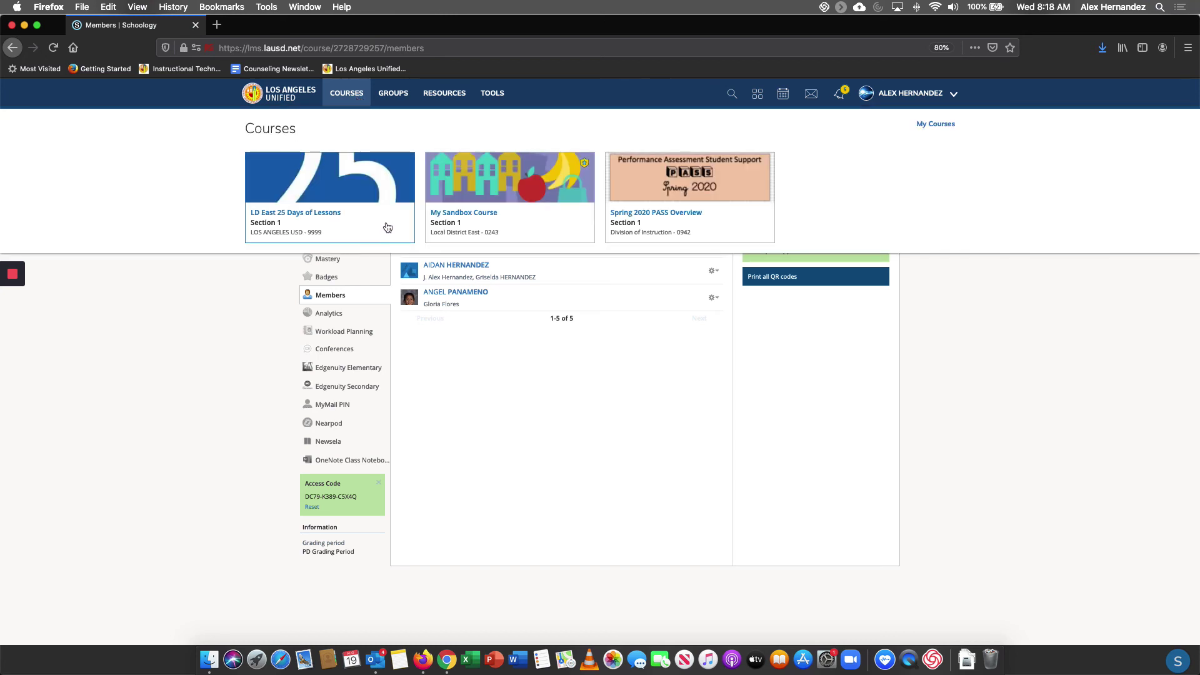
pyautogui.click(526, 391)
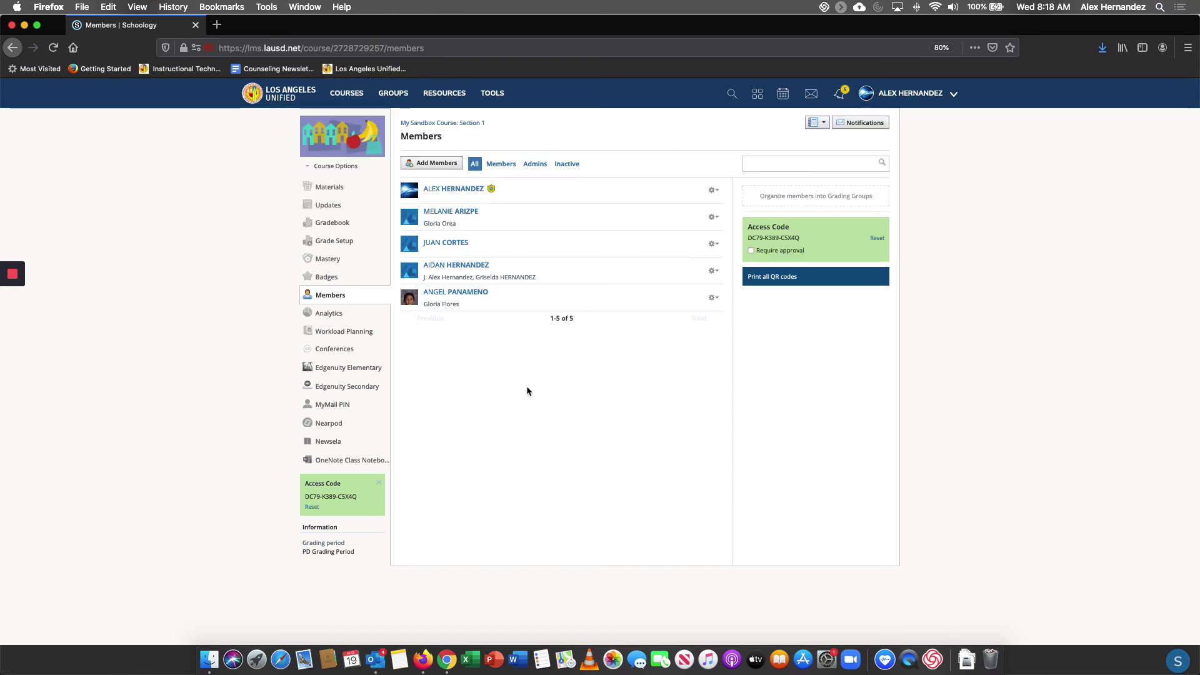
pyautogui.click(712, 218)
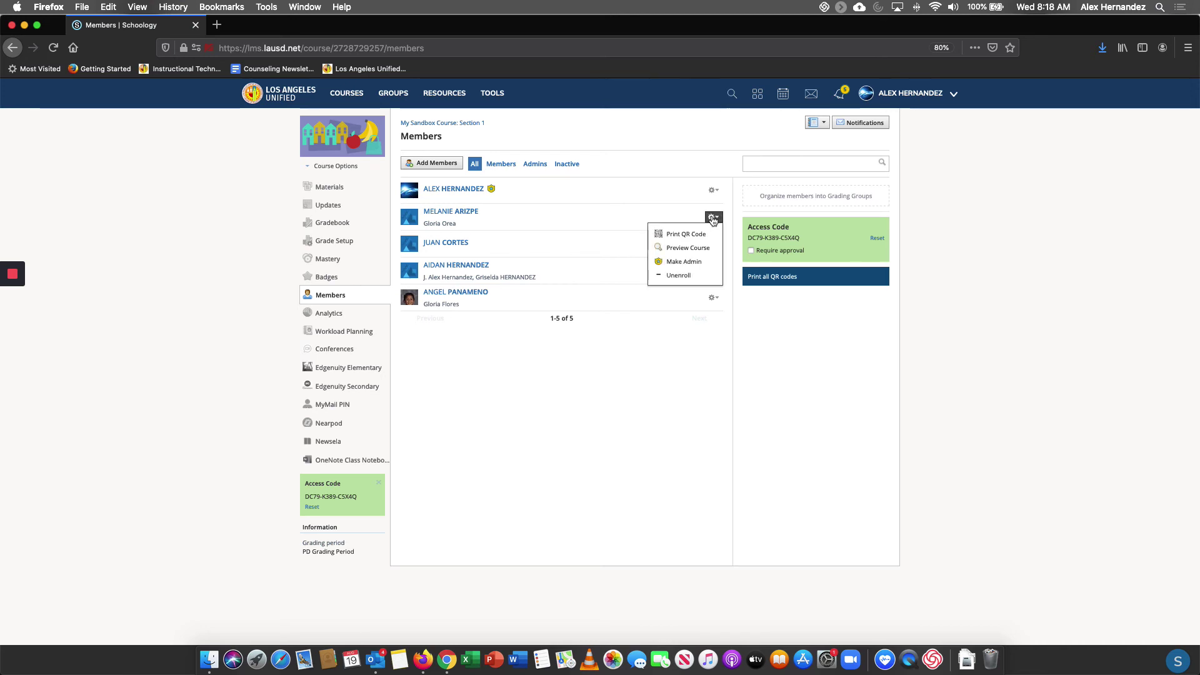
pyautogui.click(684, 277)
pyautogui.click(582, 269)
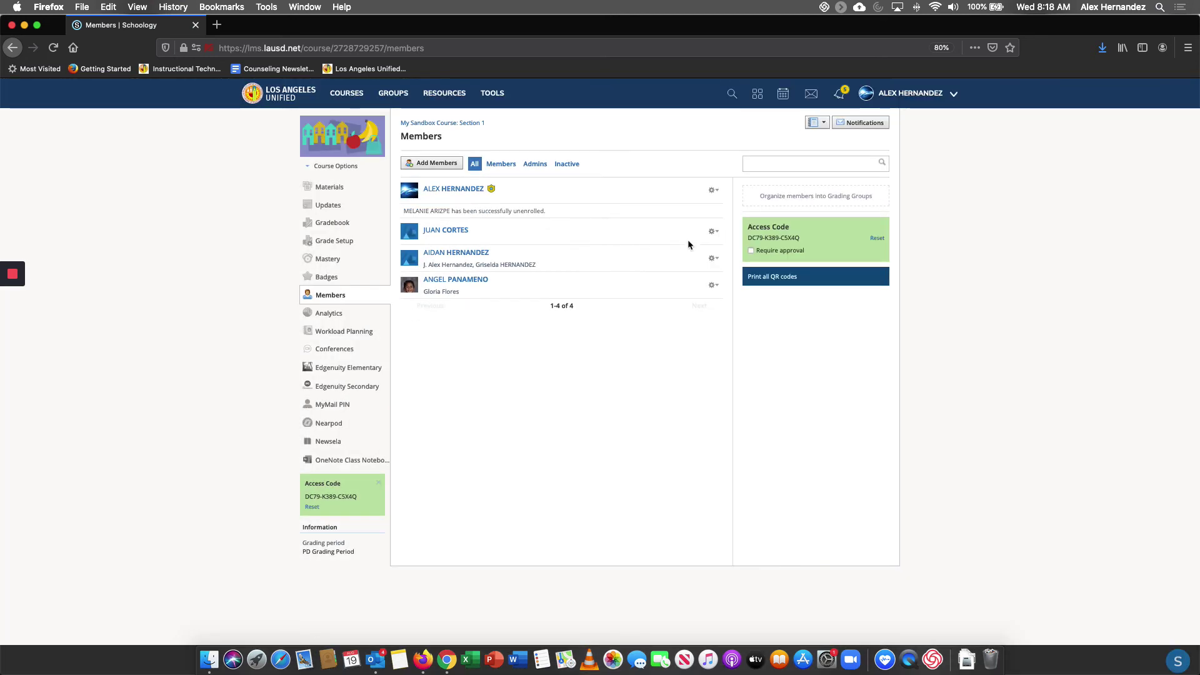
pyautogui.click(710, 239)
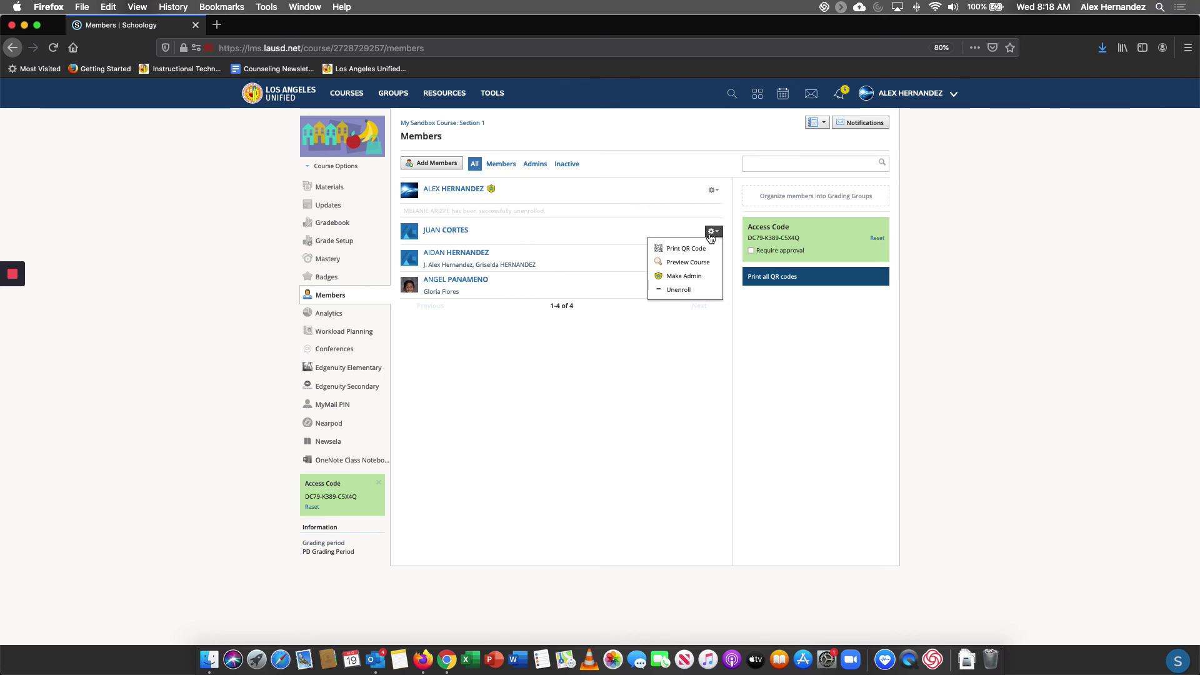
pyautogui.click(681, 289)
pyautogui.click(712, 216)
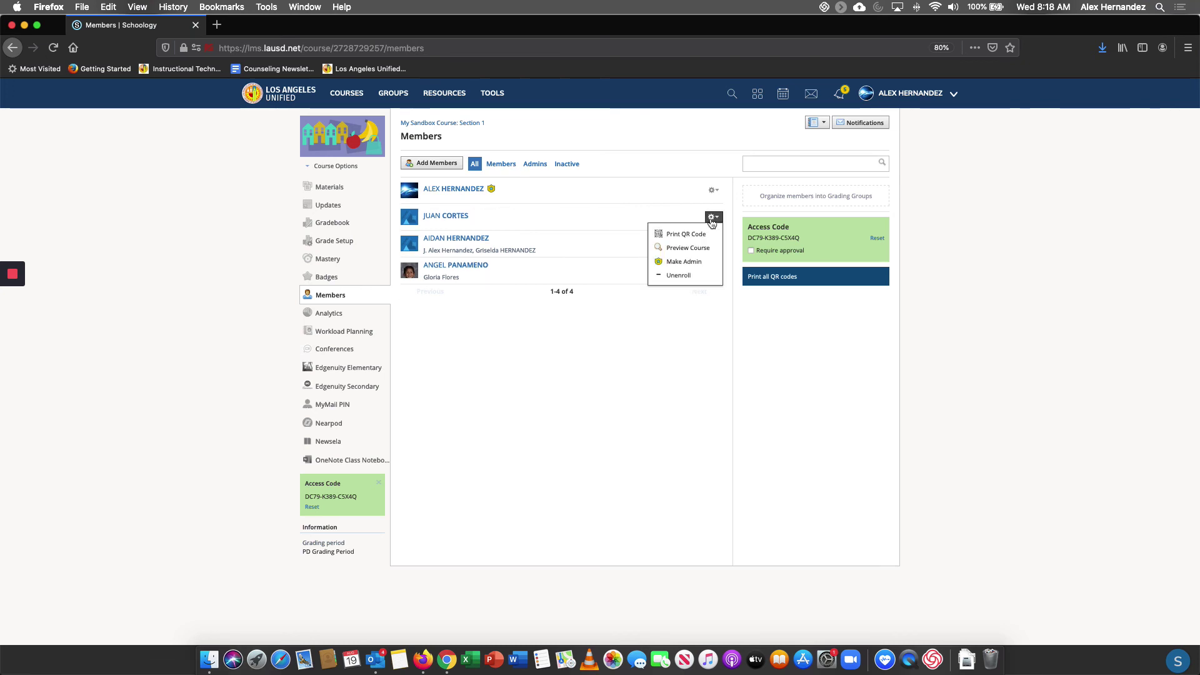
pyautogui.click(679, 275)
pyautogui.click(588, 270)
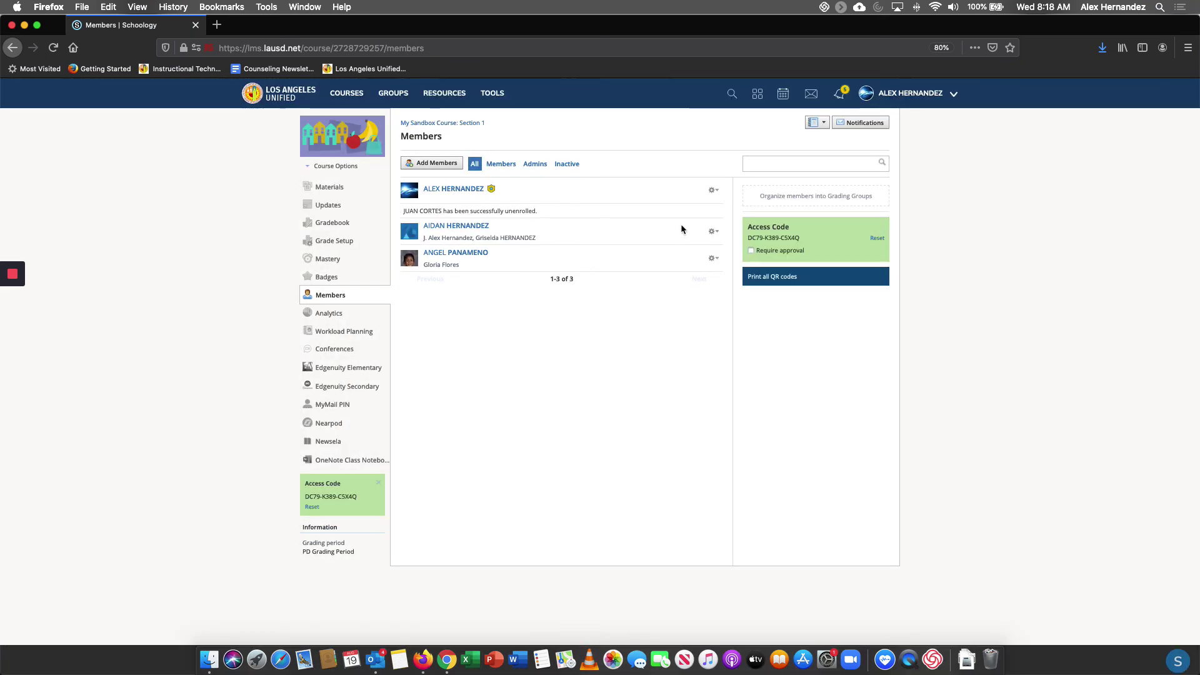
# - Unenroll the remaining two students so only the teacher is listed, 1 of 1
pyautogui.click(713, 232)
pyautogui.click(680, 289)
pyautogui.click(582, 269)
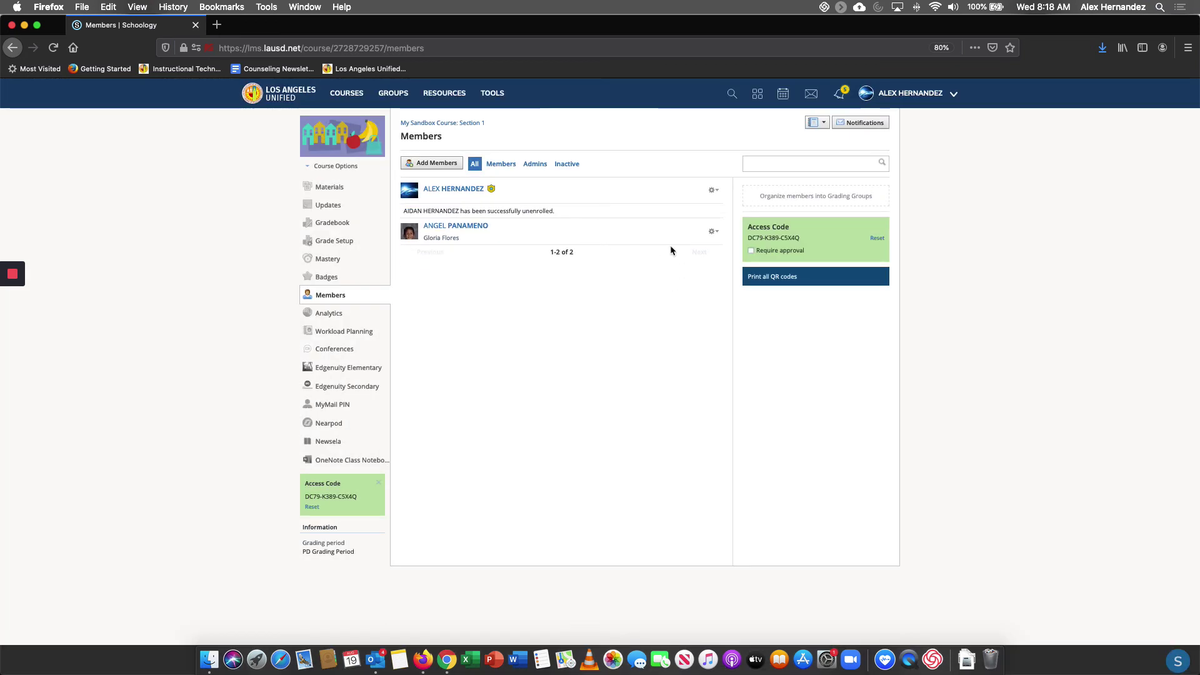
pyautogui.click(712, 232)
pyautogui.click(678, 289)
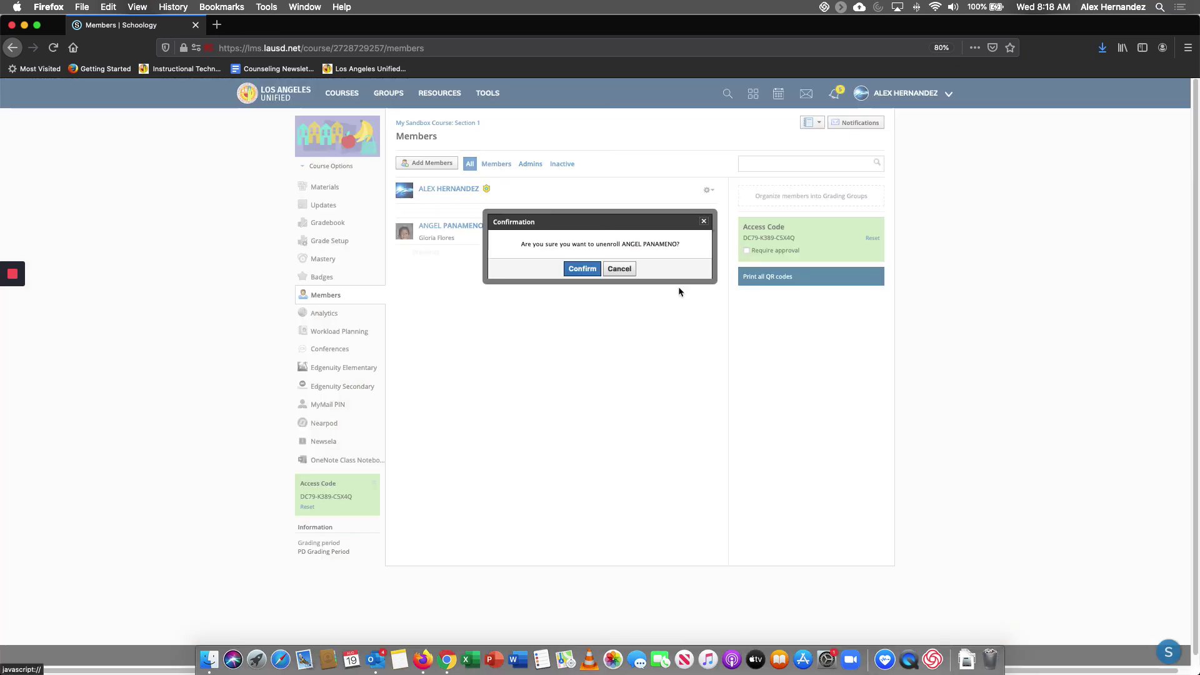
pyautogui.click(583, 270)
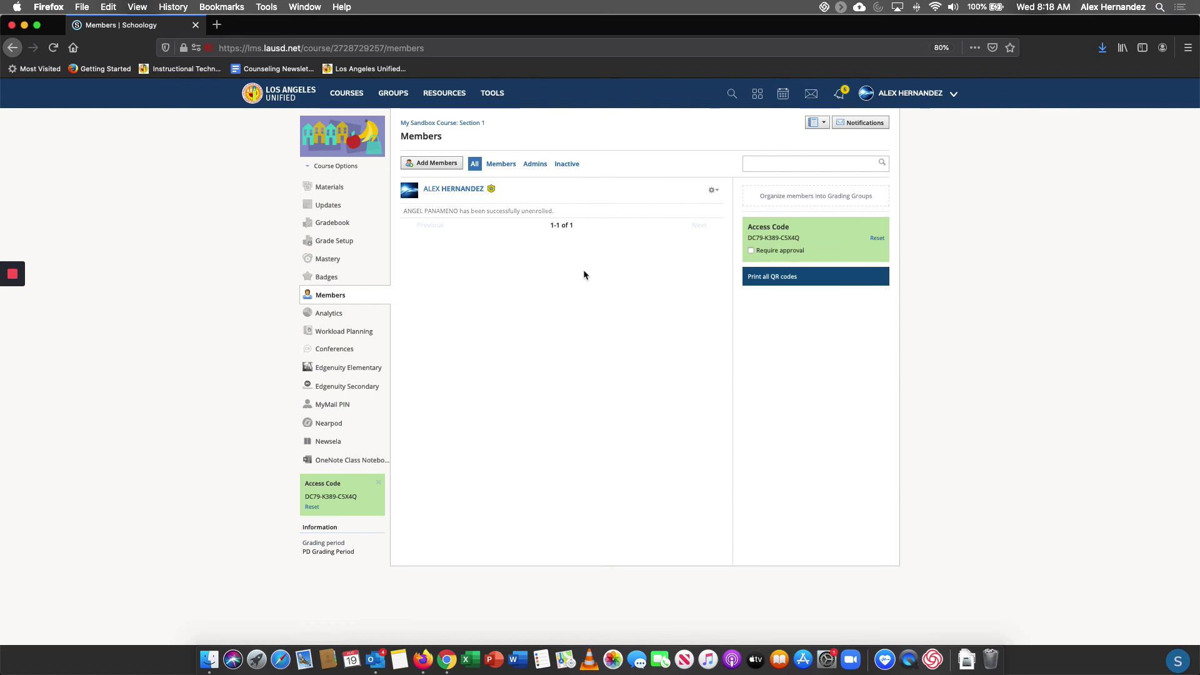